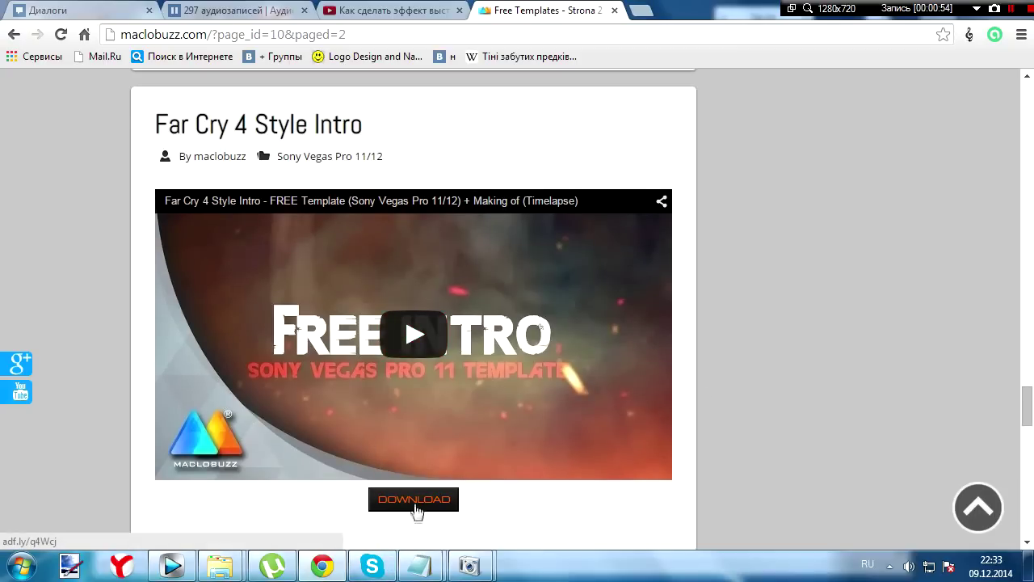
Download the Far Cry 4 Style Intro template archive from MediaFire and save it in the Call of Duty folder.
left_click(413, 499)
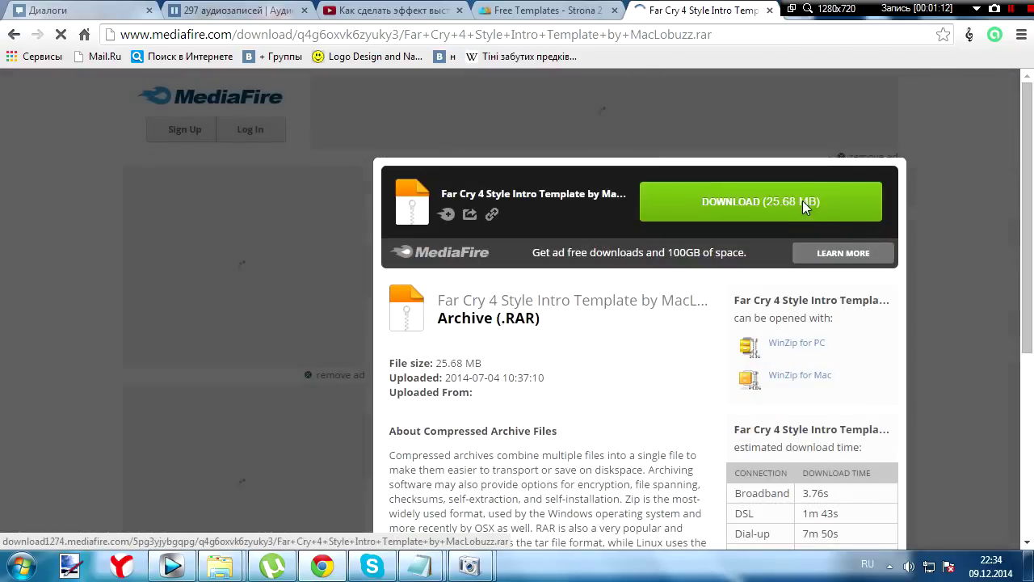
left_click(803, 202)
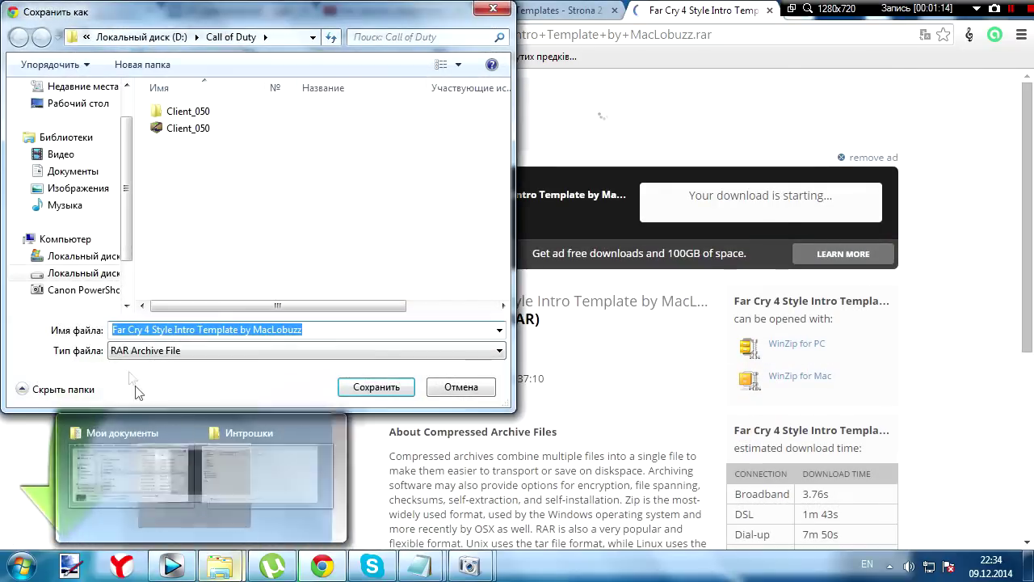
left_click(392, 389)
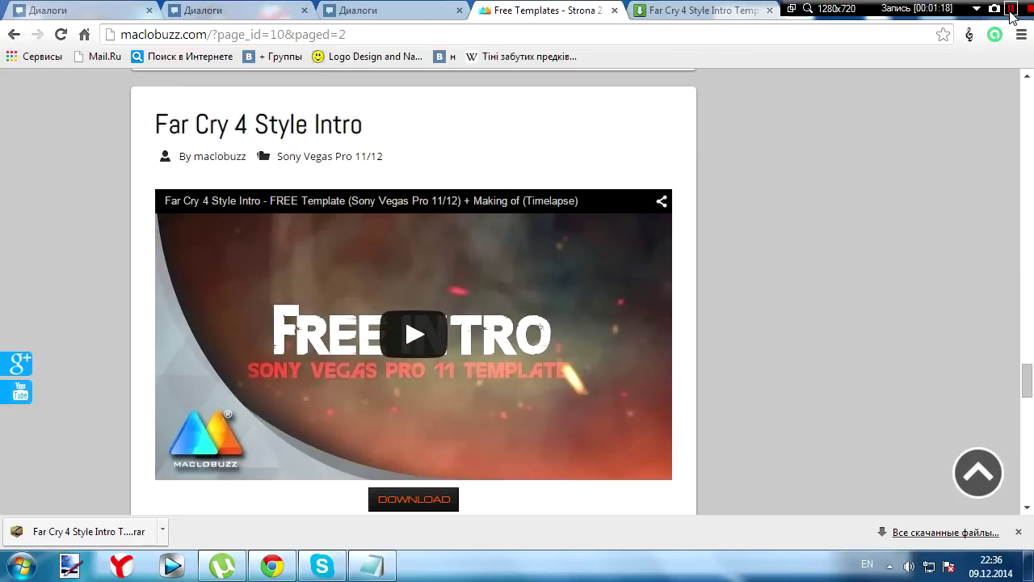
Locate the downloaded template archive in its folder and extract its files there.
left_click(162, 530)
left_click(234, 478)
right_click(546, 360)
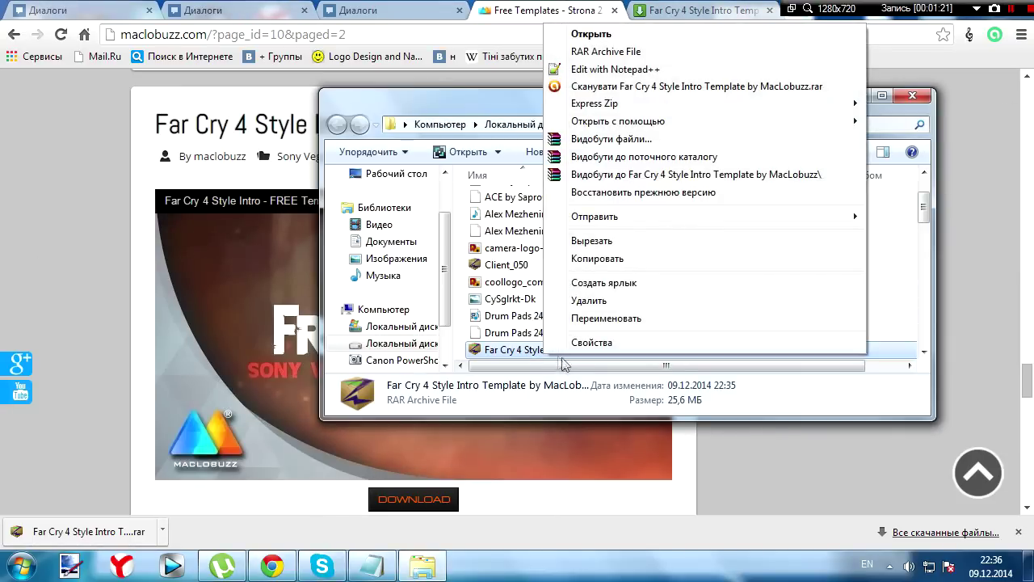
left_click(578, 139)
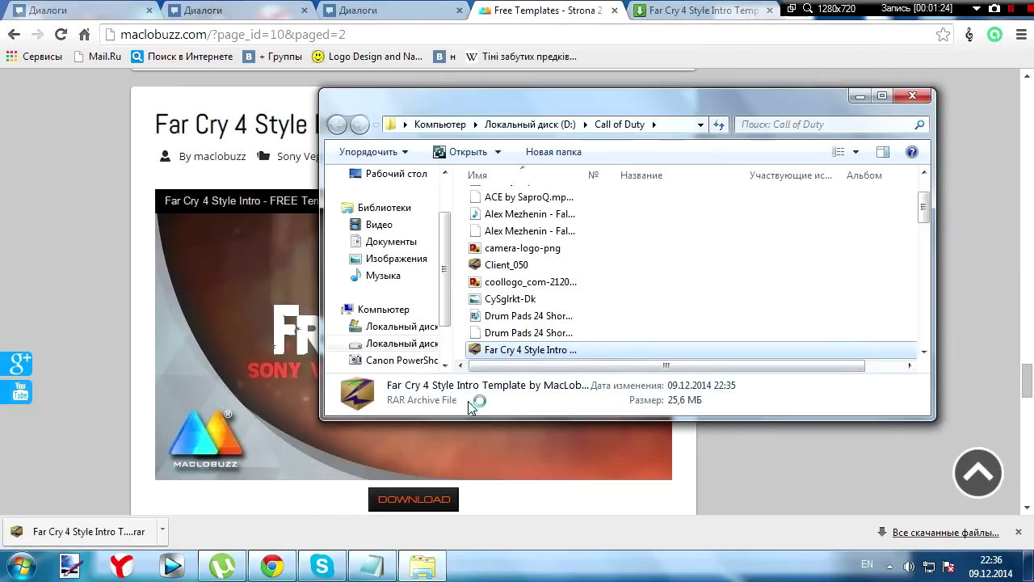
key("Return")
Maximize the file window and open the extracted Far Cry 4 Style Intro template folder down to its project files.
scroll(700, 324, "down", 10)
left_click(882, 96)
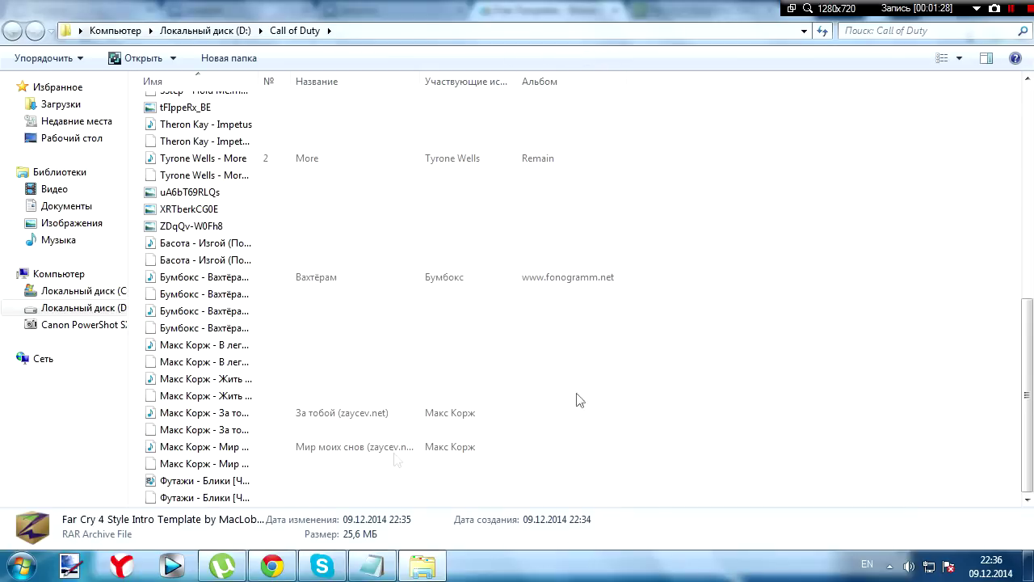
scroll(243, 453, "up", 9)
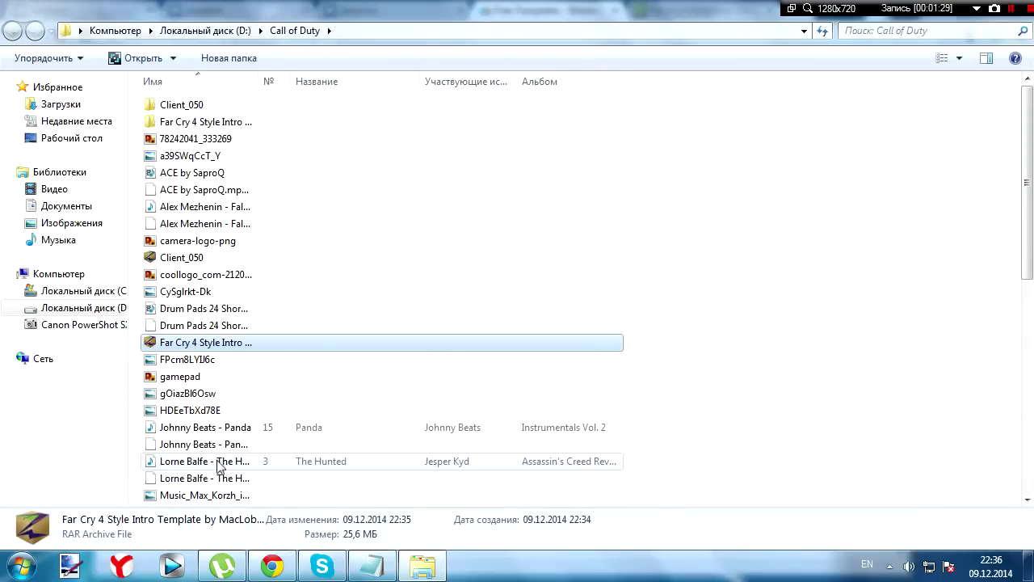
double_click(212, 119)
double_click(206, 106)
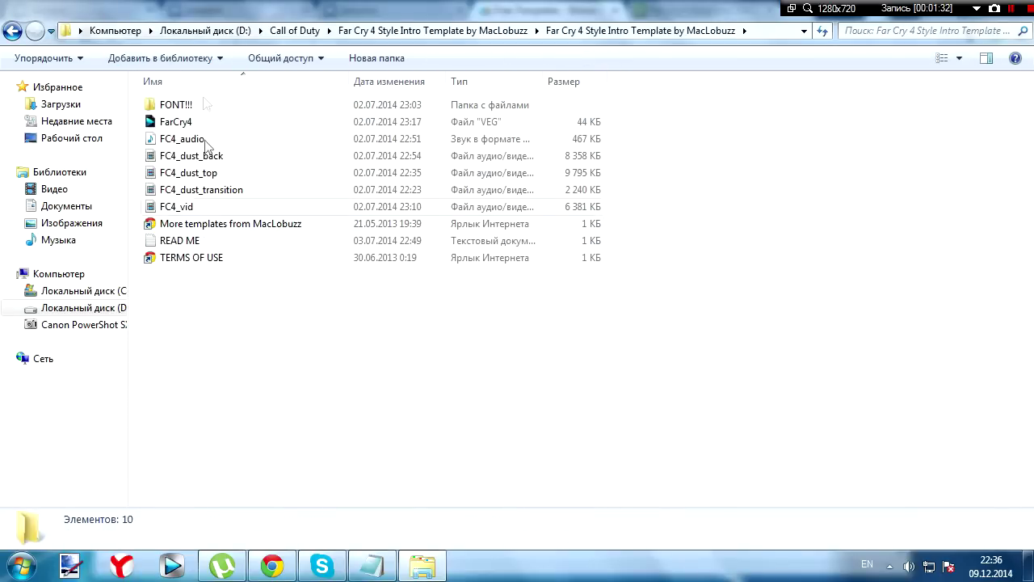
Open the FarCry4 project in Vegas Pro, dismiss the audio proxy notice and enlarge the timeline area.
double_click(175, 121)
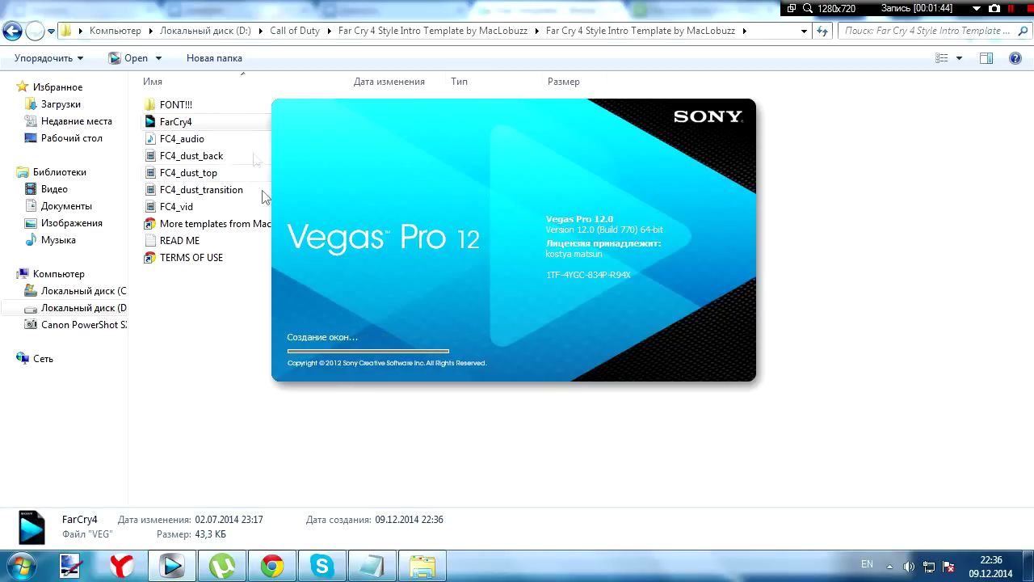
left_click_drag(173, 315, 156, 122)
double_click(156, 123)
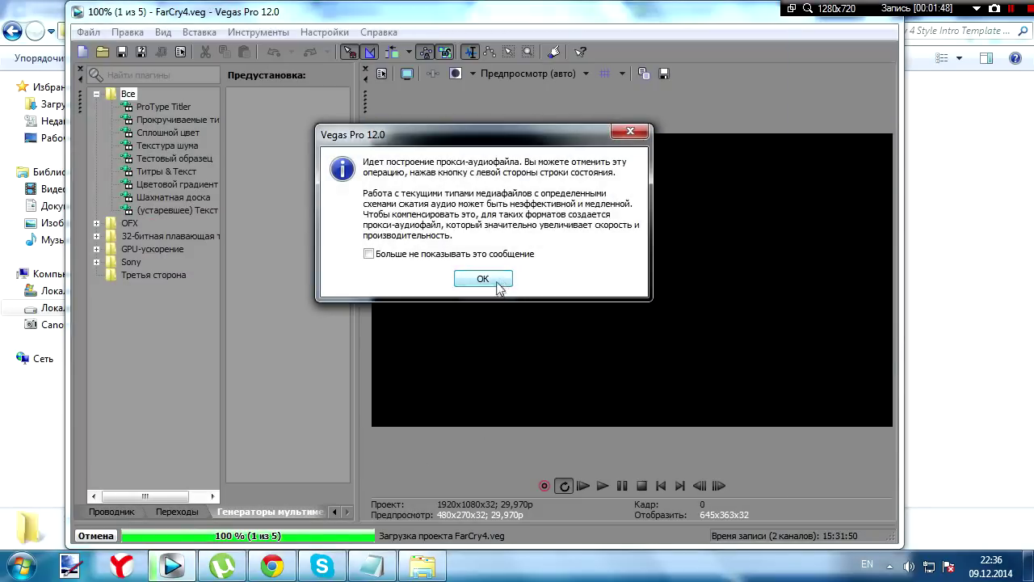
left_click(485, 280)
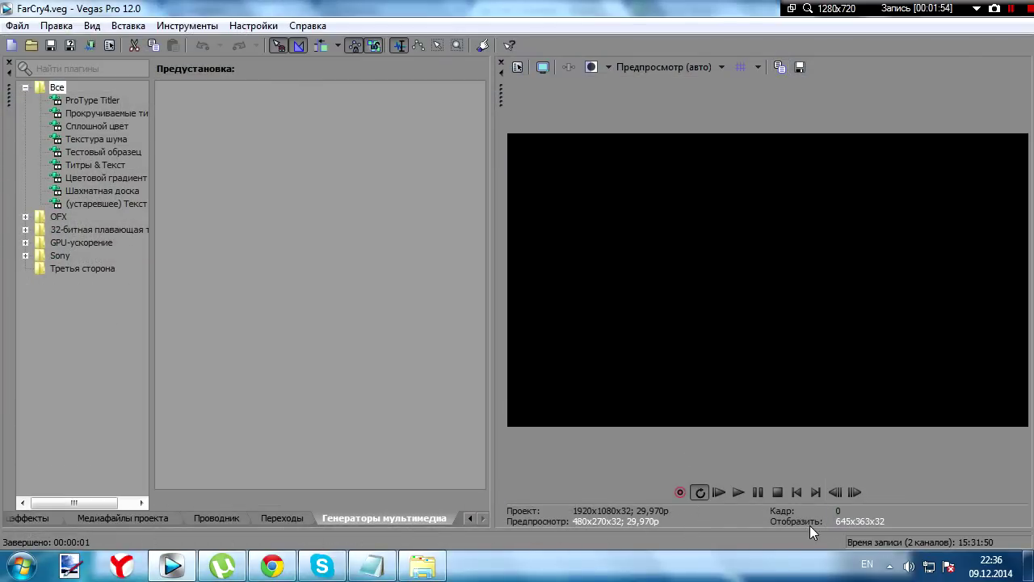
left_click_drag(815, 529, 808, 247)
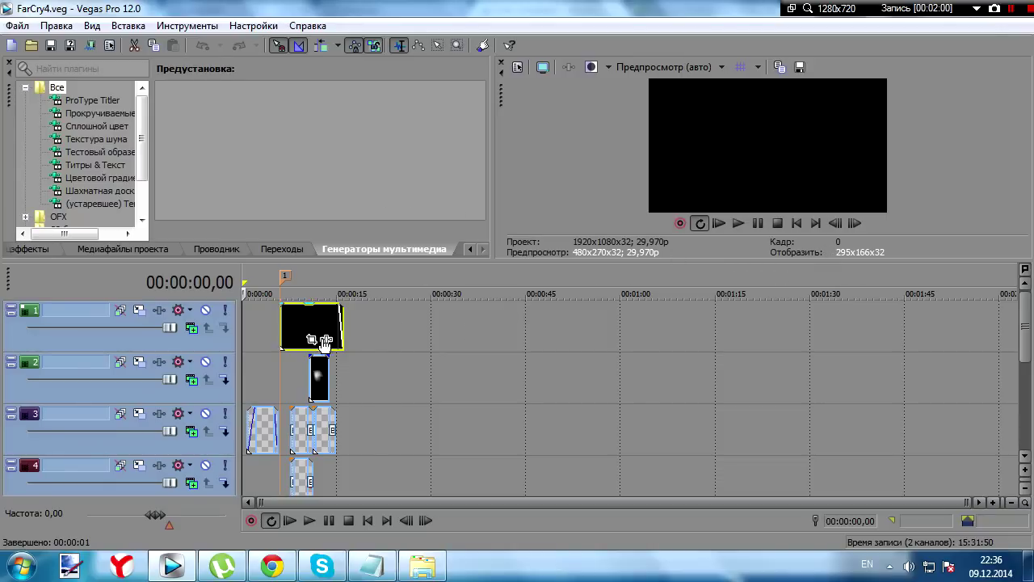
Play the template intro in an enlarged preview, lowering the system volume, and bring the track area back into view.
left_click(738, 224)
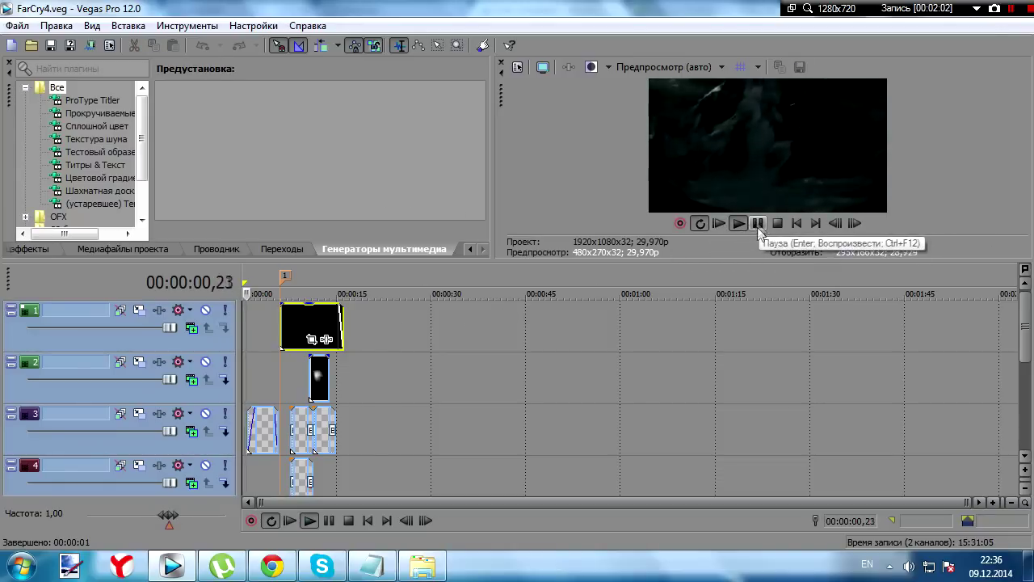
left_click_drag(739, 257, 726, 411)
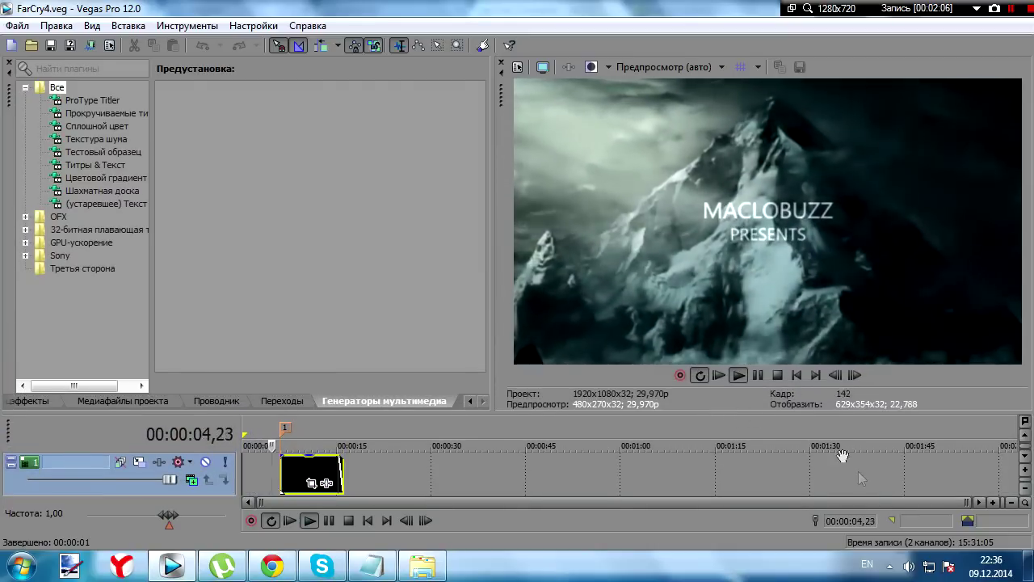
left_click(908, 567)
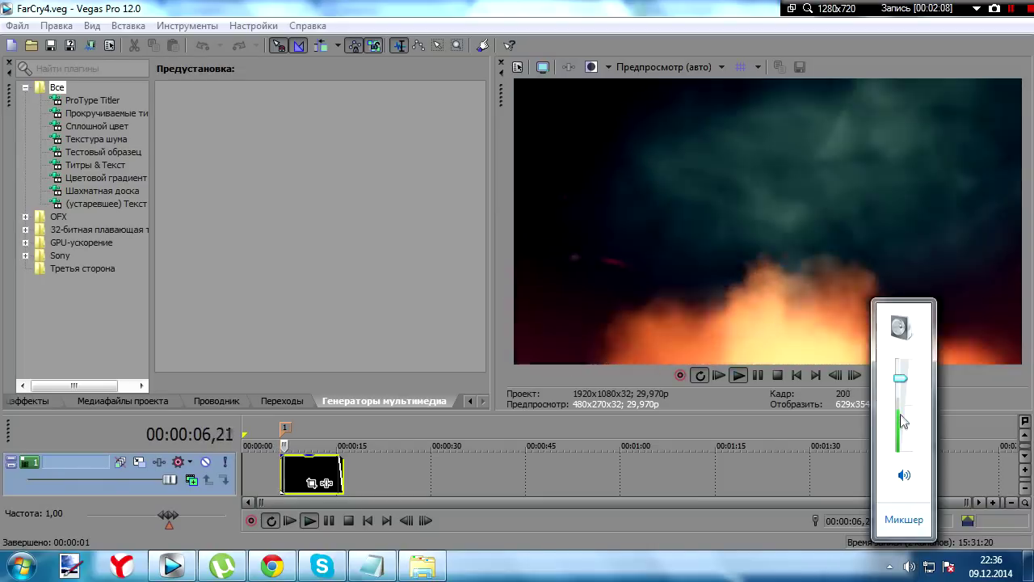
left_click_drag(904, 387, 901, 426)
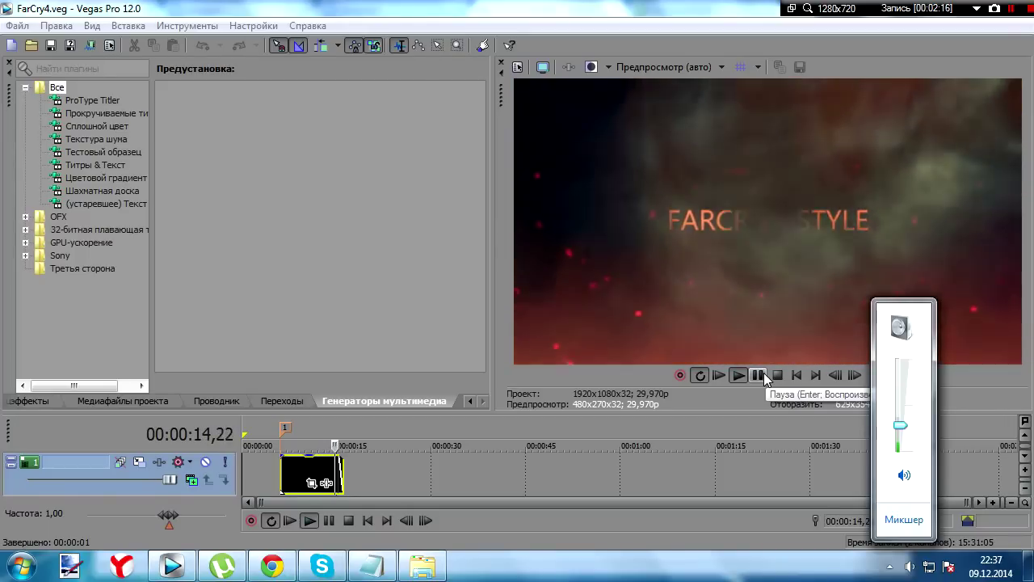
left_click(763, 374)
left_click_drag(746, 412, 747, 242)
left_click(905, 564)
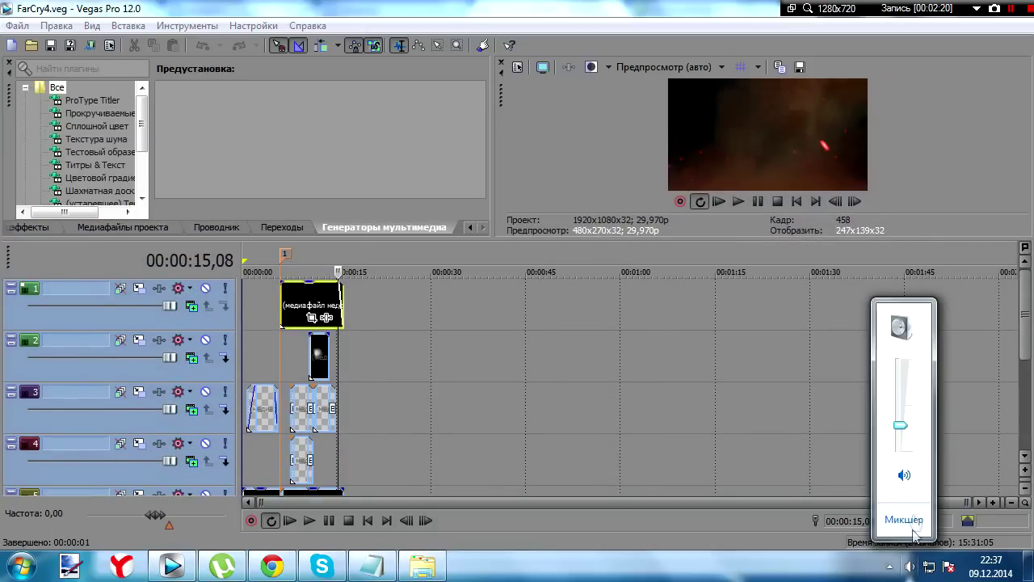
Replace the text of the opening title on track 3 with "SHIZZ ART STUDIOS".
left_click(249, 404)
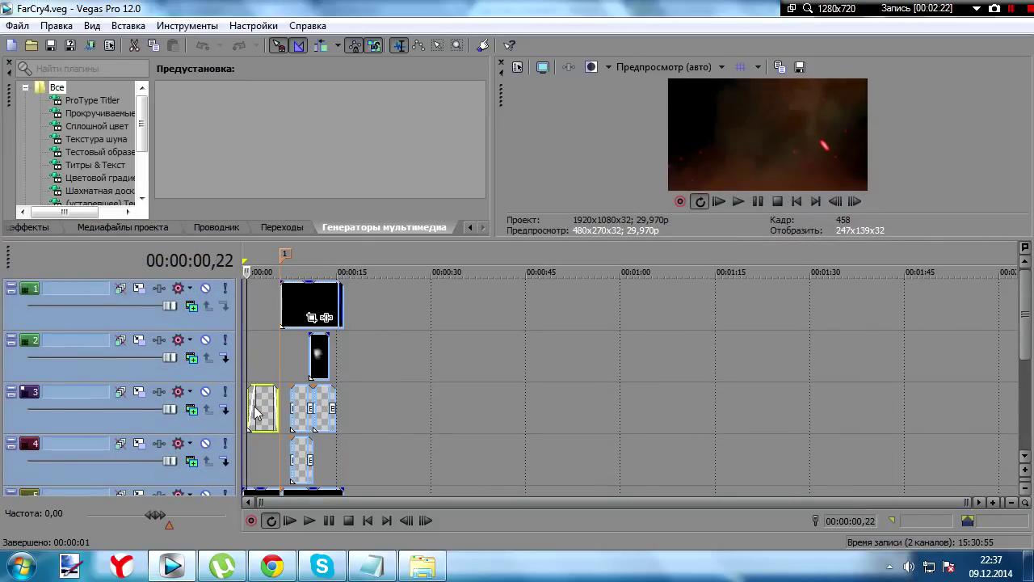
left_click(270, 408)
scroll(517, 458, "up", 5)
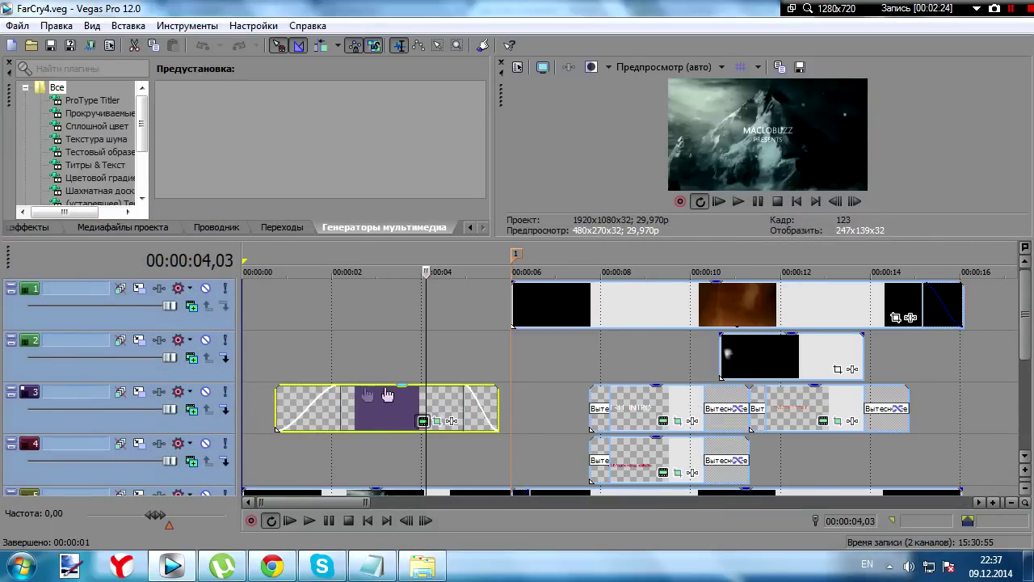
left_click(423, 421)
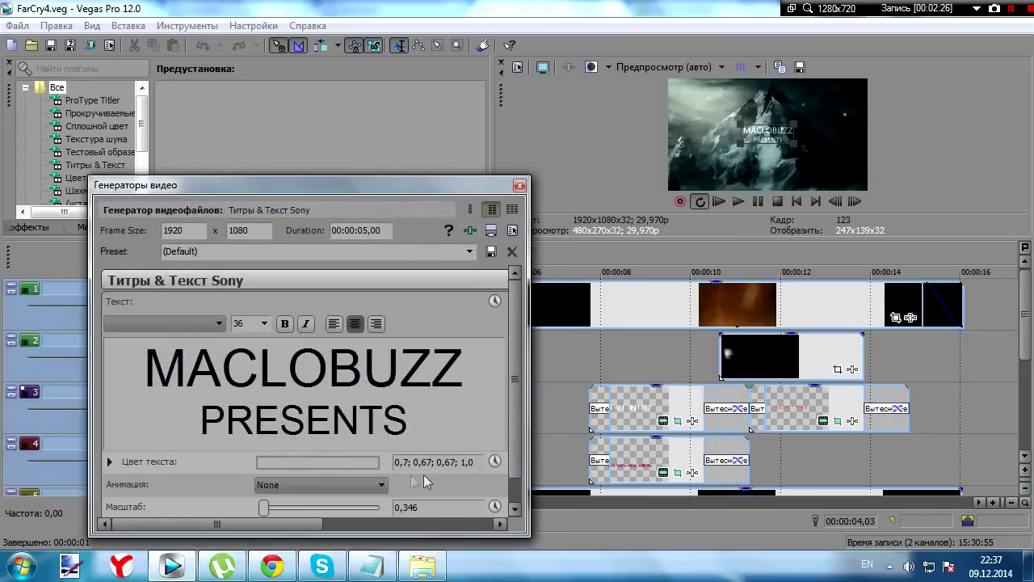
type("Shi")
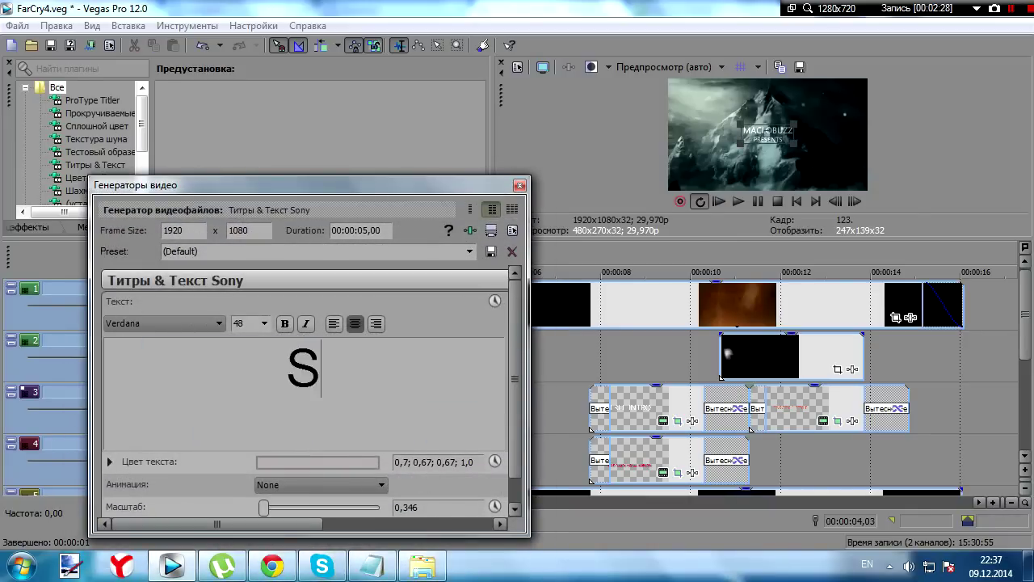
key("BackSpace")
key("BackSpace")
type("HIZZ")
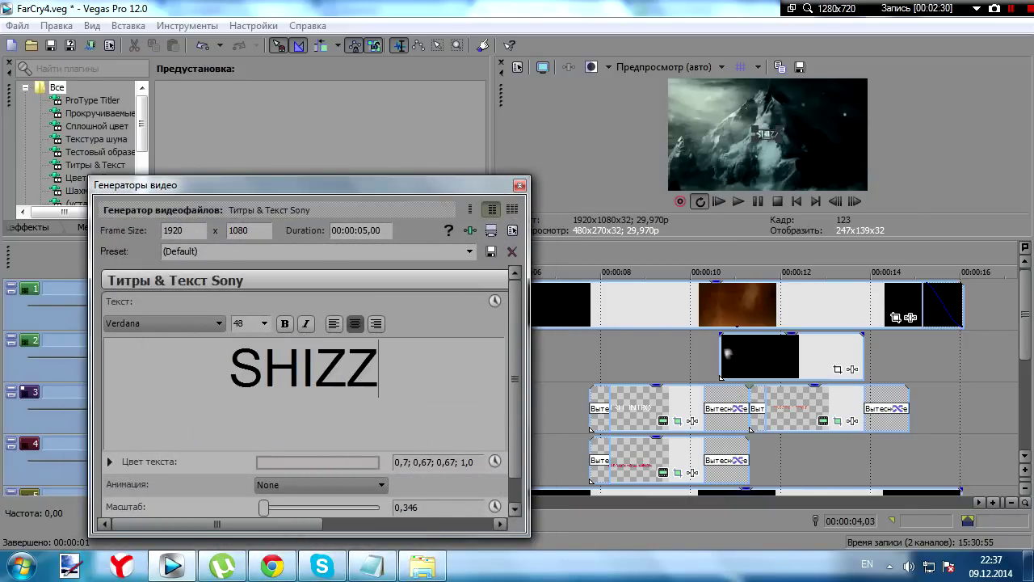
type(" ART S")
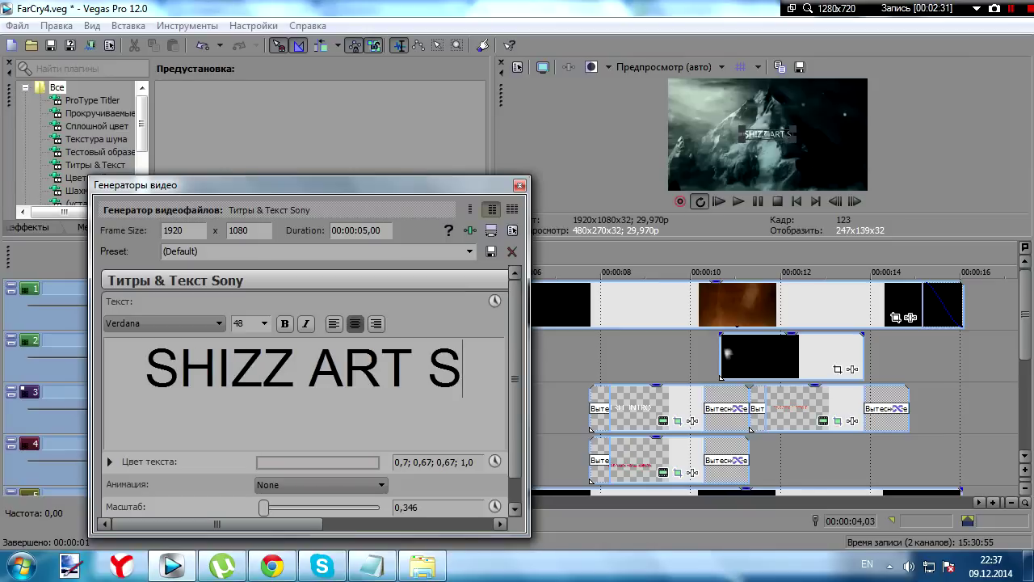
type("TUDIOS")
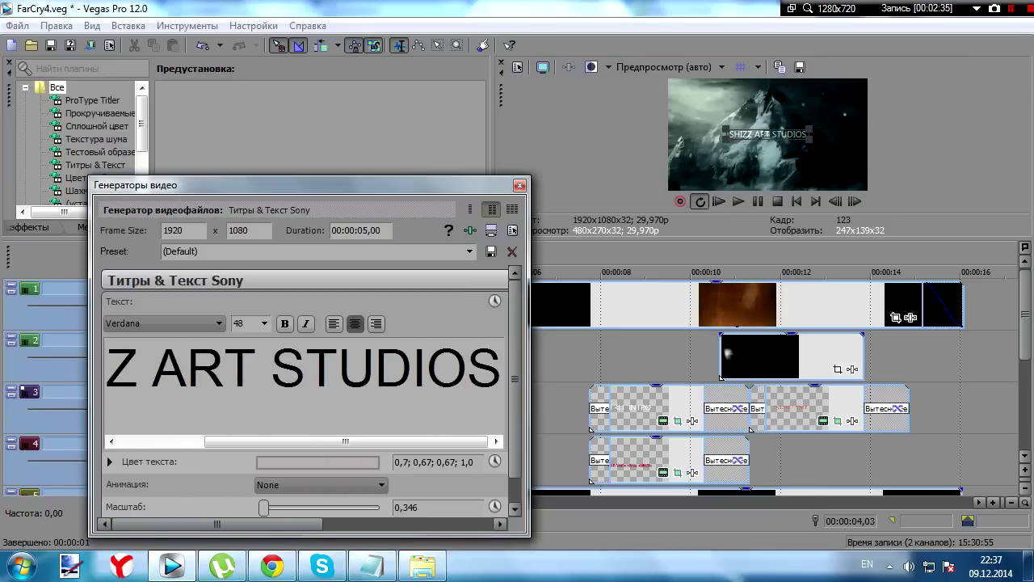
Add a second line reading "presents" to the opening title and close the generator settings.
key("Return")
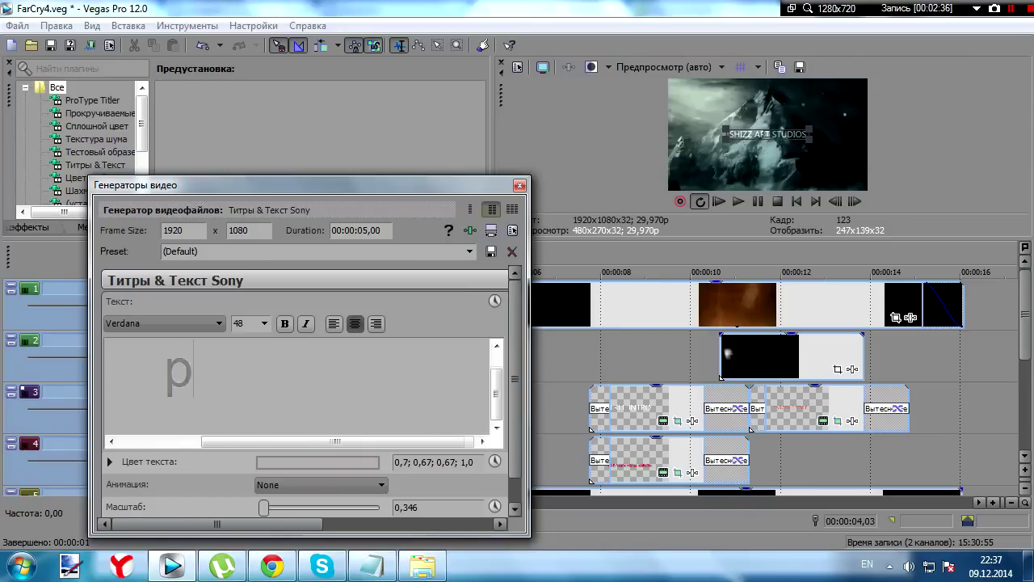
type("presents")
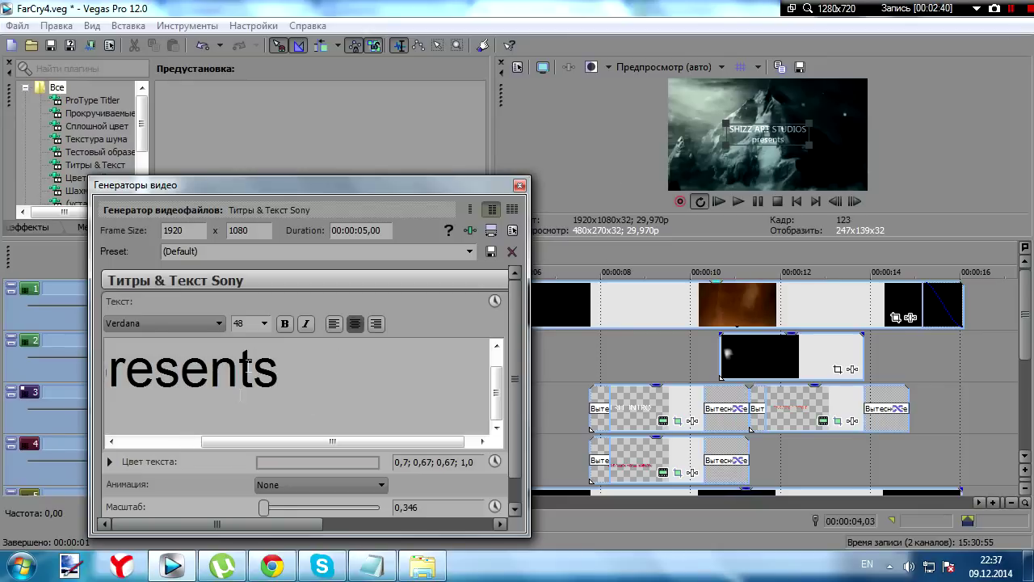
left_click_drag(287, 443, 233, 441)
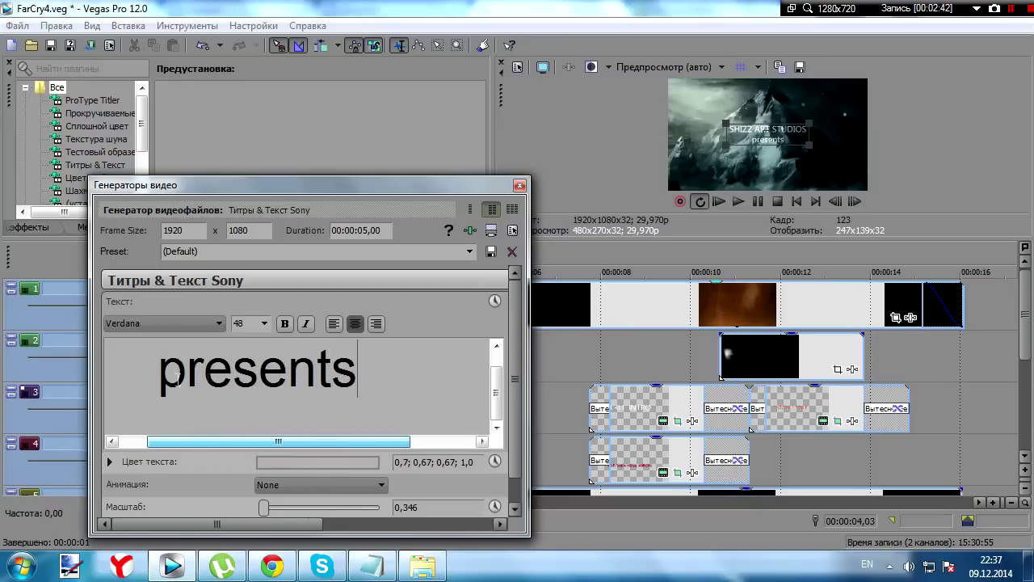
left_click(519, 185)
Play the edited opening title in an enlarged preview, then restore the track area.
left_click_drag(568, 234, 627, 448)
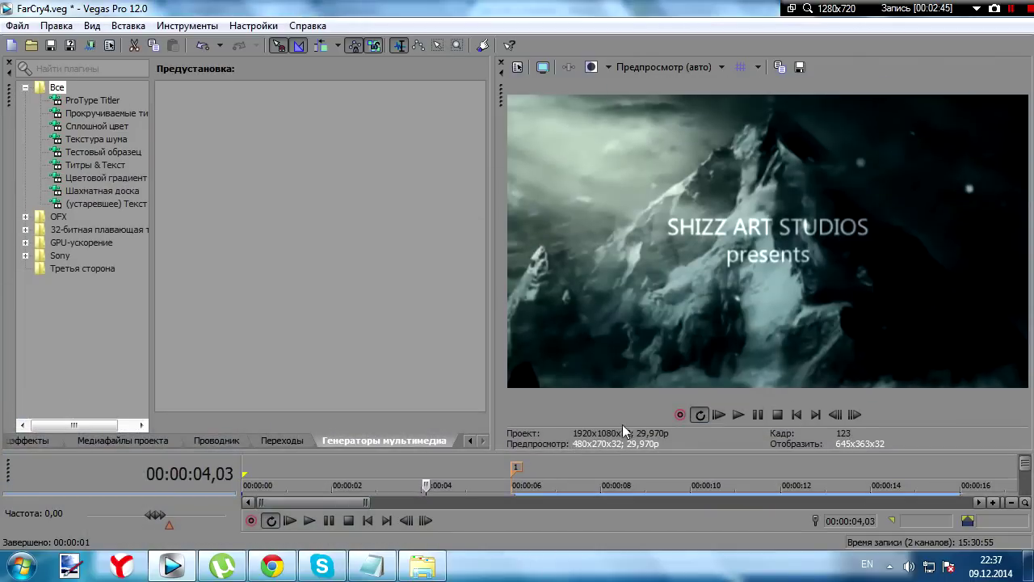
left_click(720, 414)
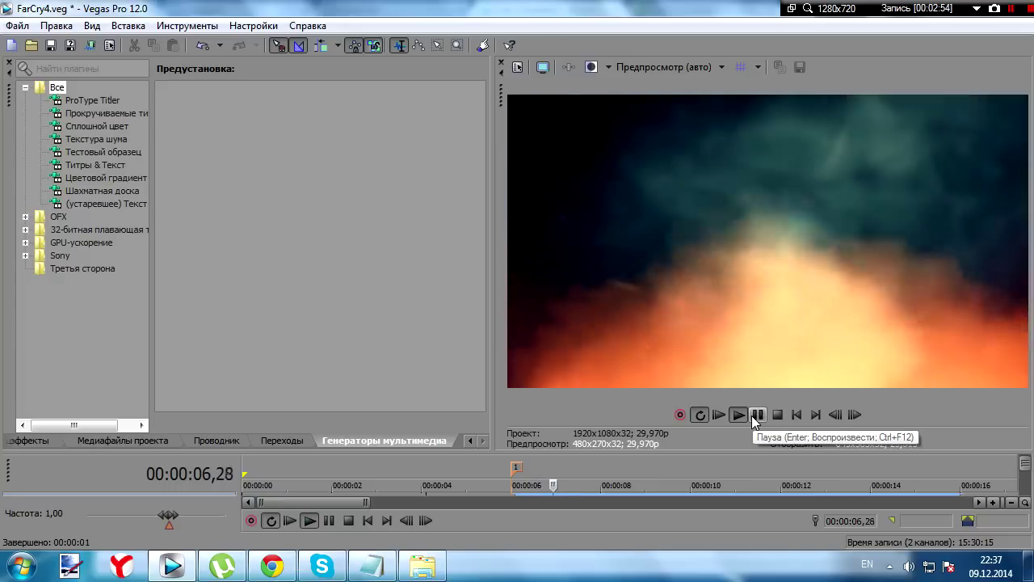
left_click_drag(731, 451, 755, 212)
Replace the "FREE INTRO" title text on track 3 with "Как сделать интро" and close the generator settings.
left_click(758, 309)
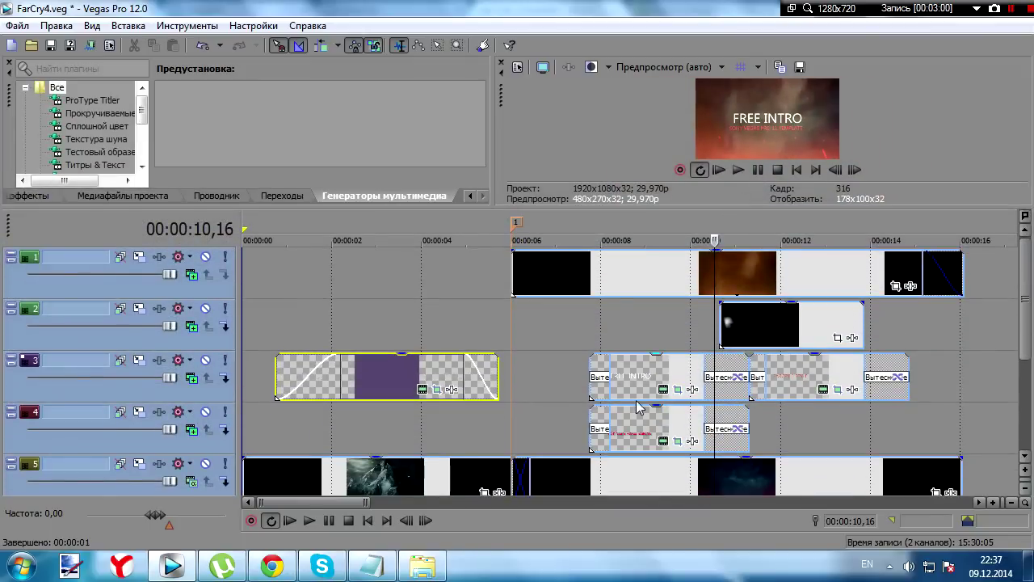
left_click(663, 389)
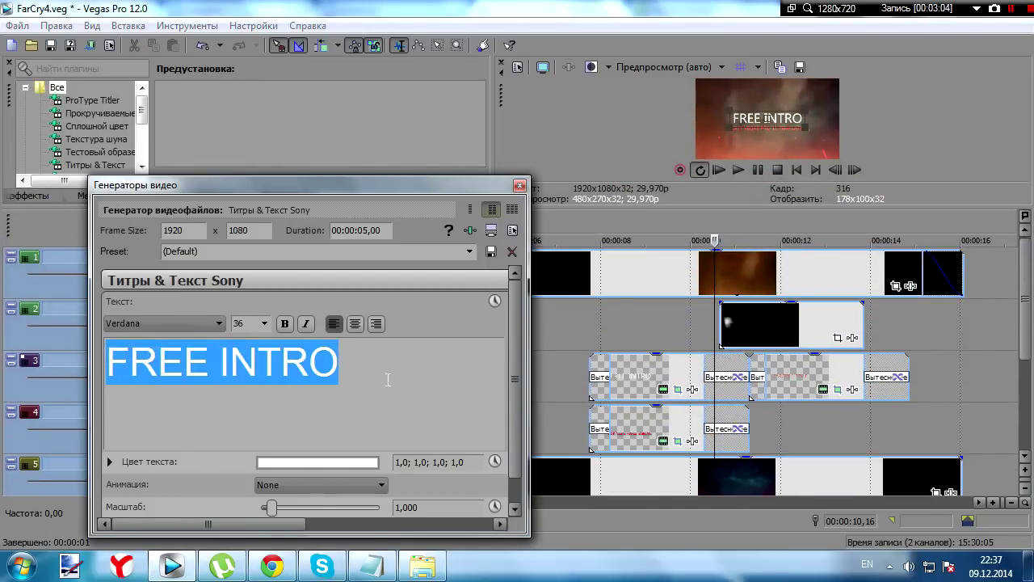
key("Delete")
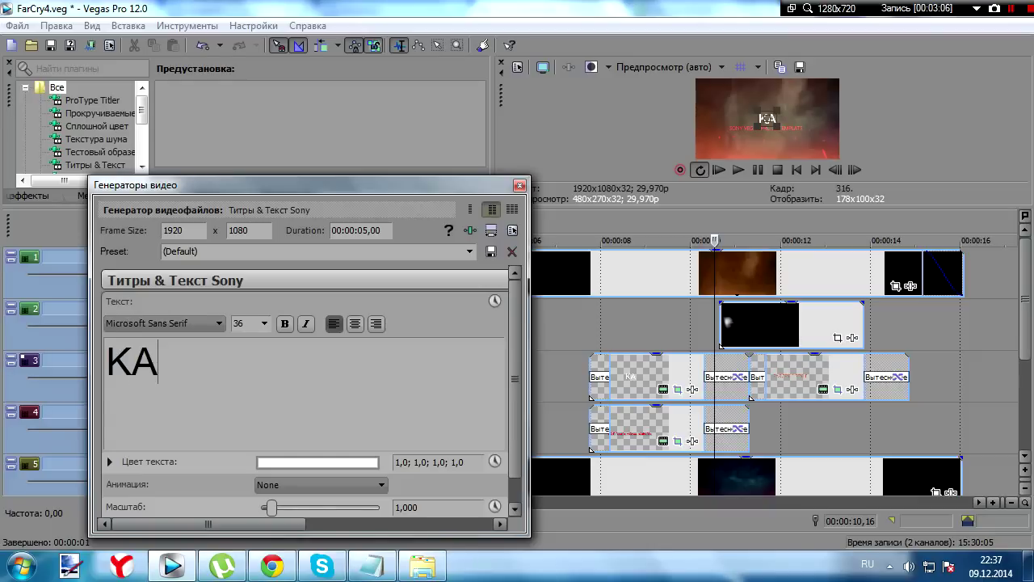
type("Как сделать интро")
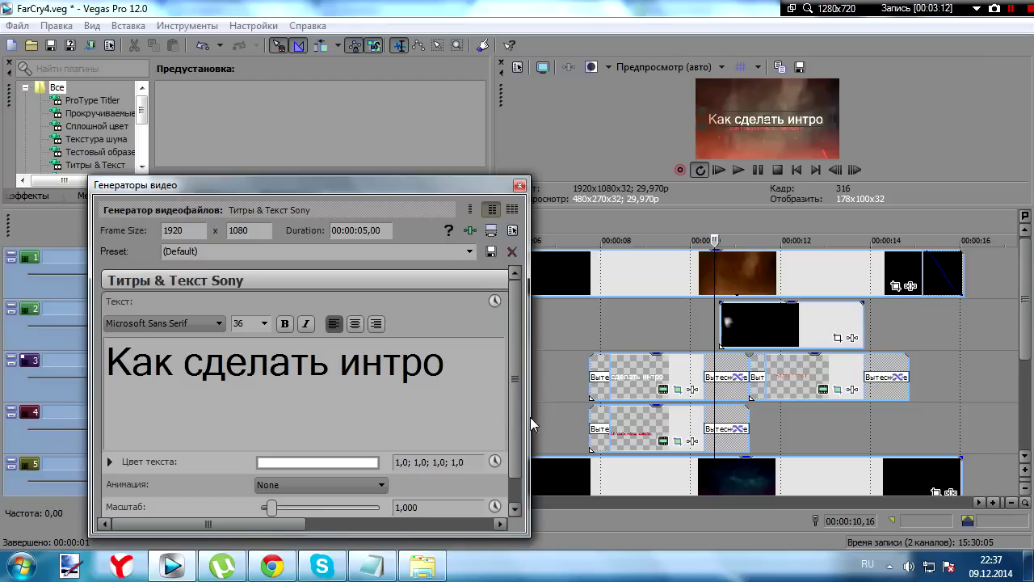
left_click(520, 187)
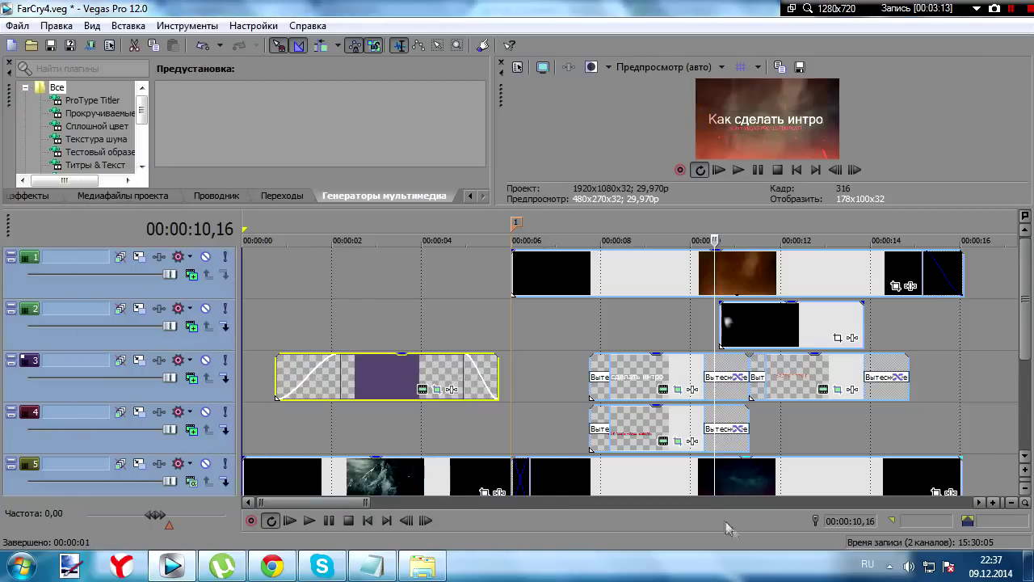
Replace the "SONY VEGAS PRO 11 TEMPLATE" title text on track 4 with "youtube.com/shizchannel" and close the generator settings.
left_click(661, 443)
left_click_drag(377, 349, 78, 339)
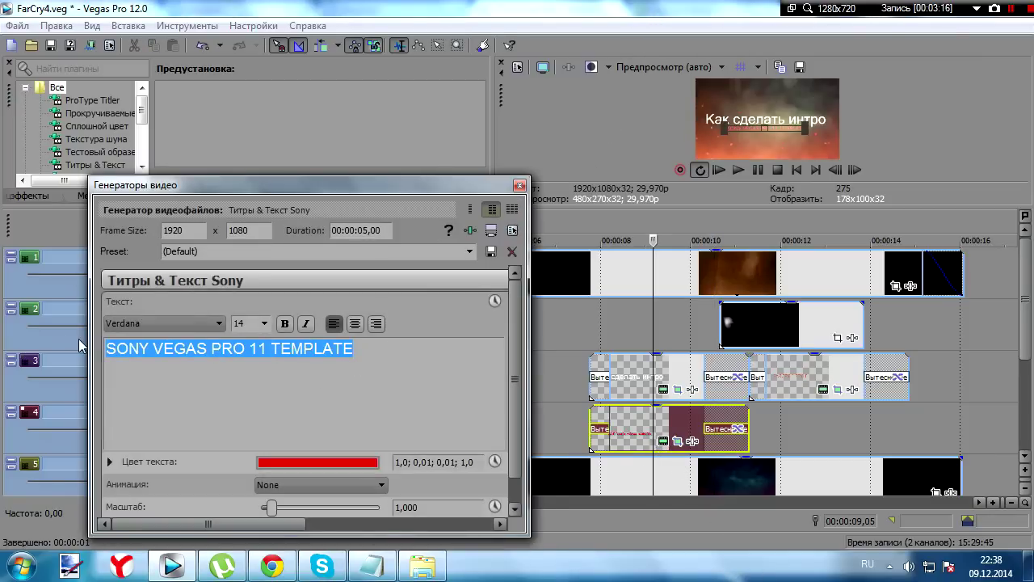
key("BackSpace")
key("alt+shift")
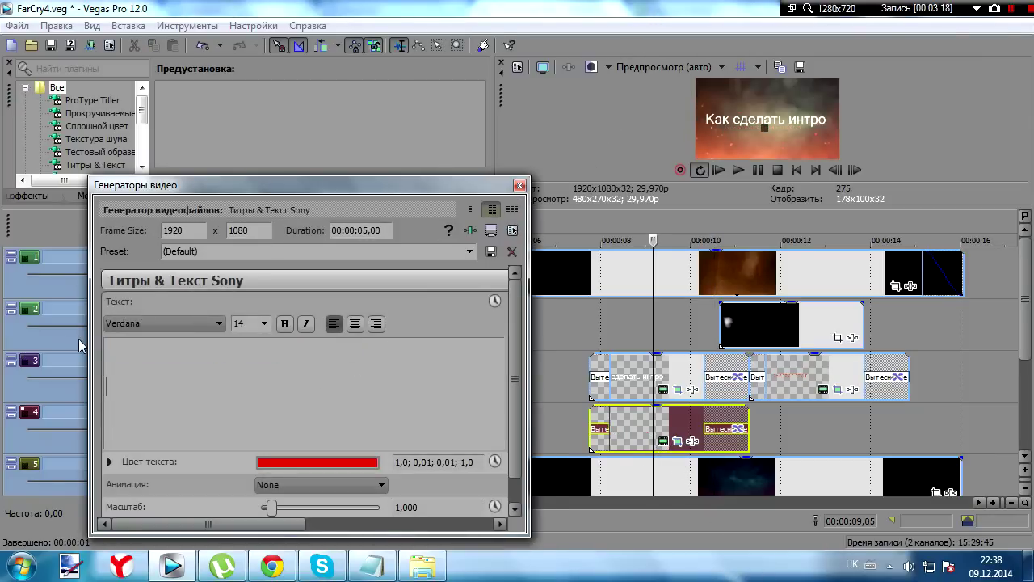
key("alt+shift")
type("youtube.com/shizchannel")
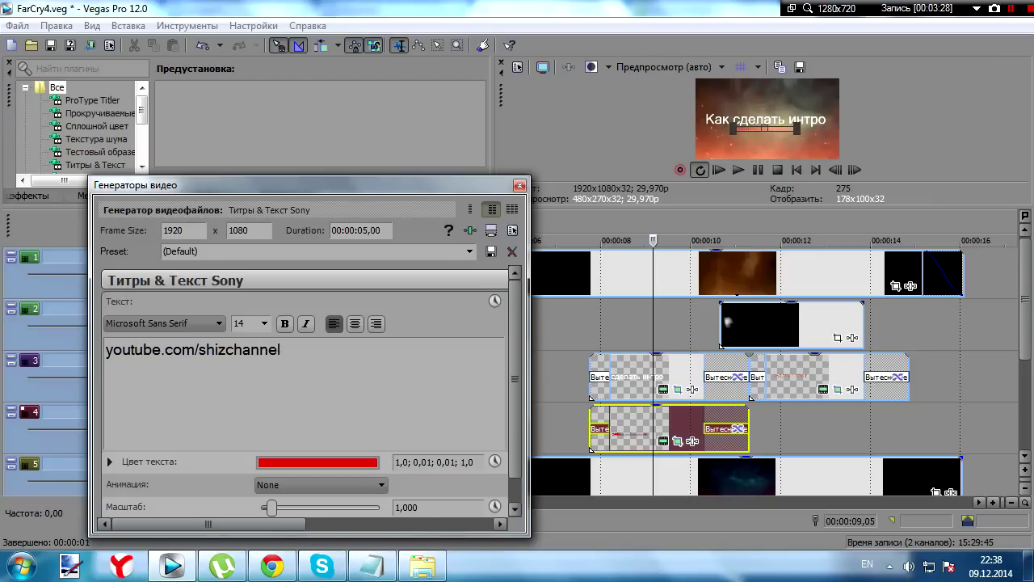
left_click(519, 187)
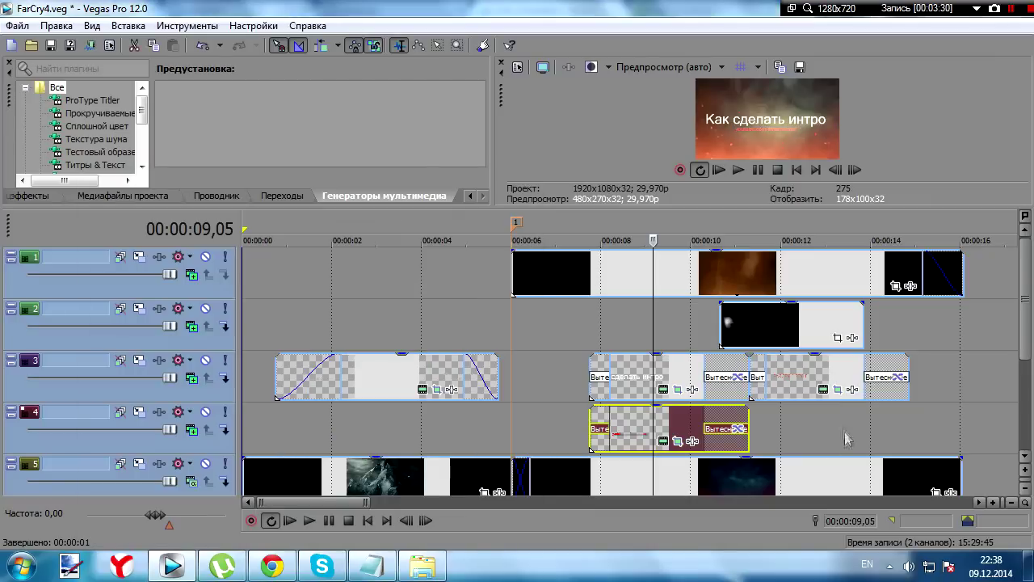
Replace the "FARCRY 4 STYLE" title text on track 3 with "SUBSCRIBE" and close the generator settings.
left_click(799, 379)
left_click(813, 380)
left_click(823, 390)
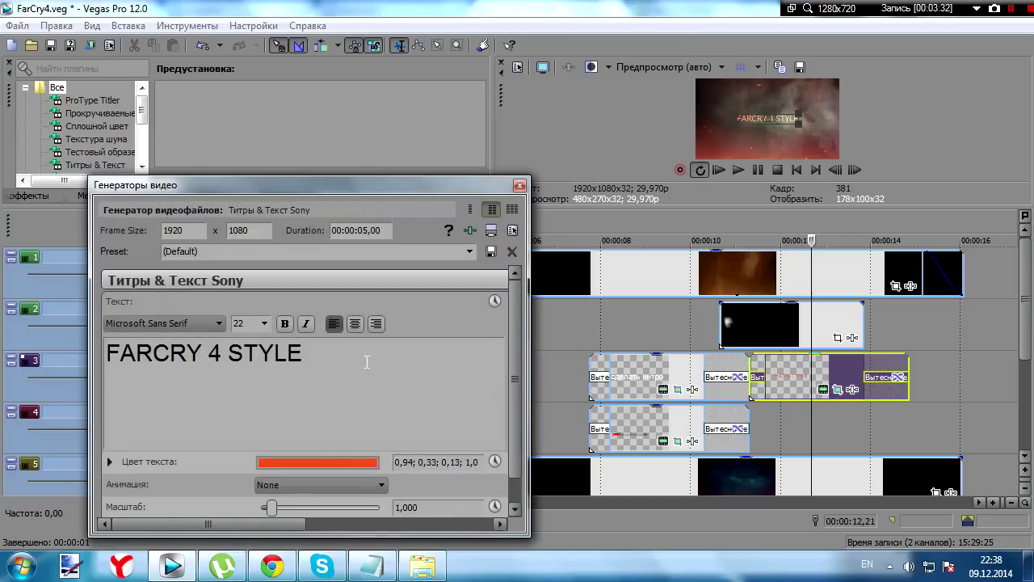
key("Delete")
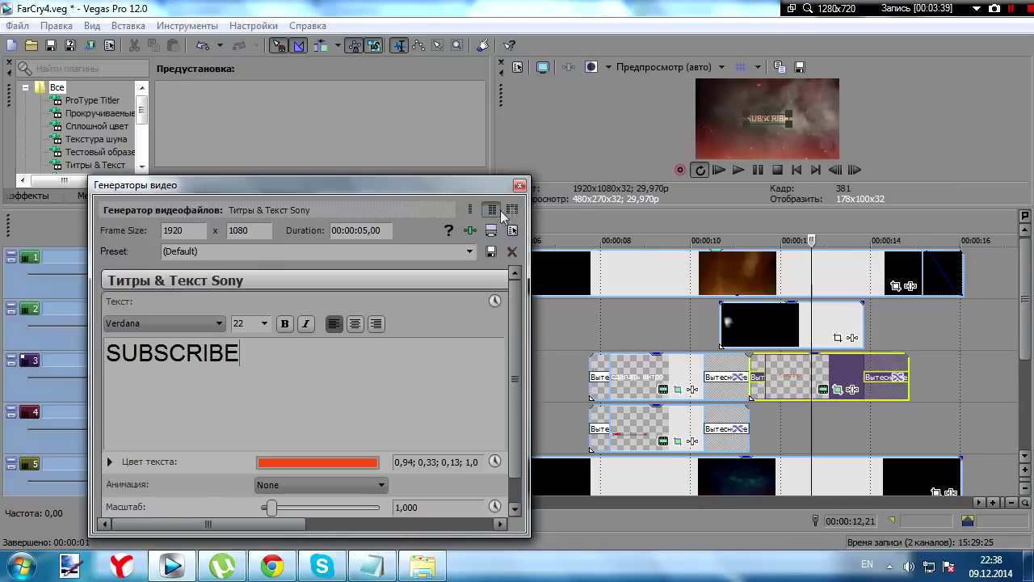
left_click(521, 187)
Play the whole edited intro in an enlarged preview, then restore the track area.
left_click(726, 168)
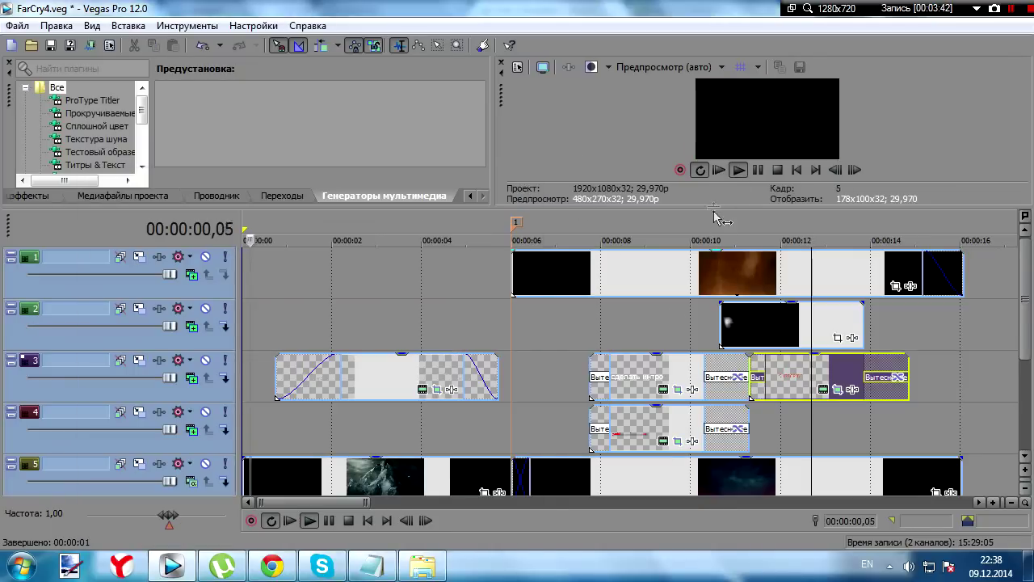
left_click_drag(713, 210, 552, 578)
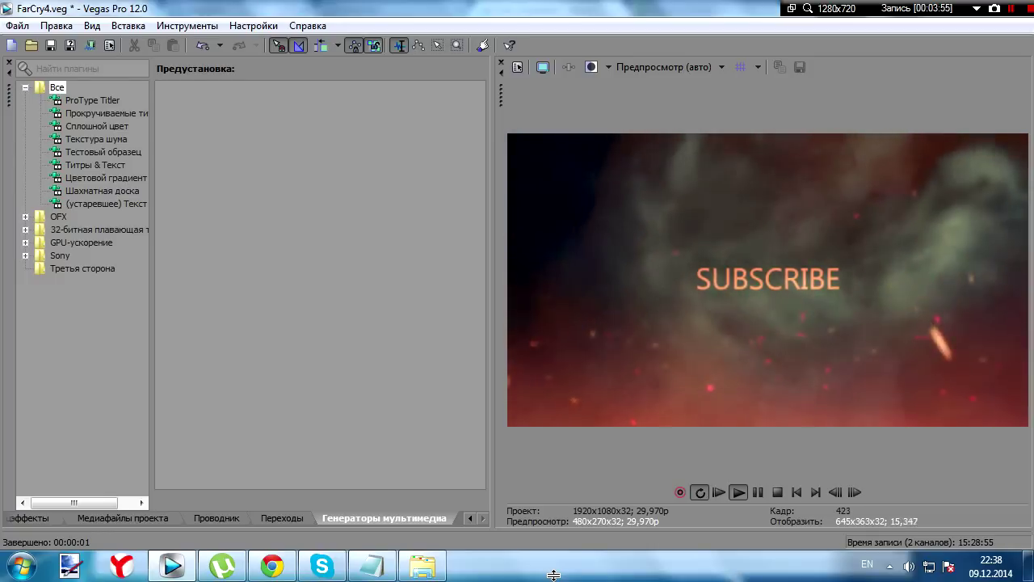
left_click_drag(554, 532, 614, 324)
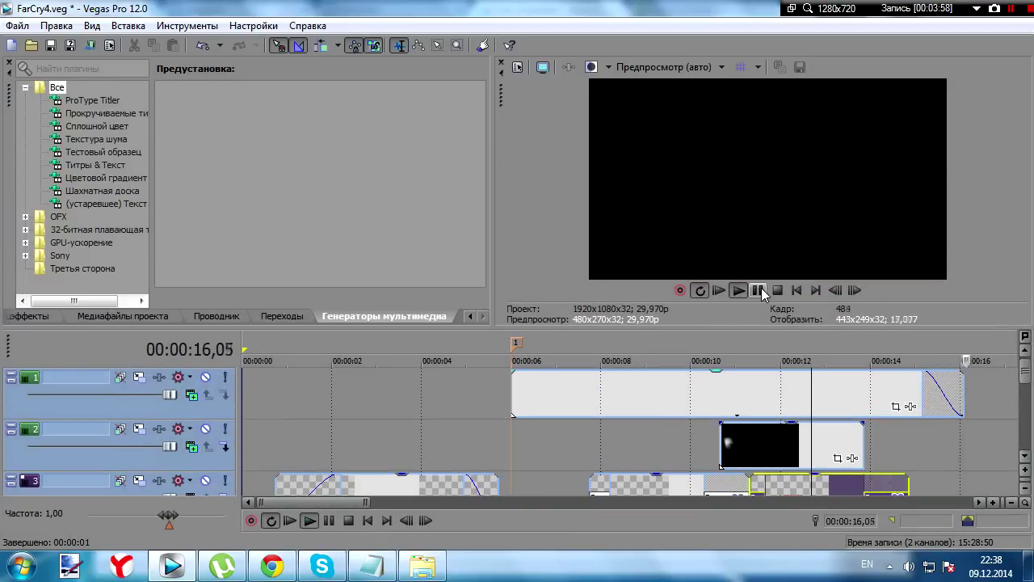
left_click_drag(749, 330, 758, 263)
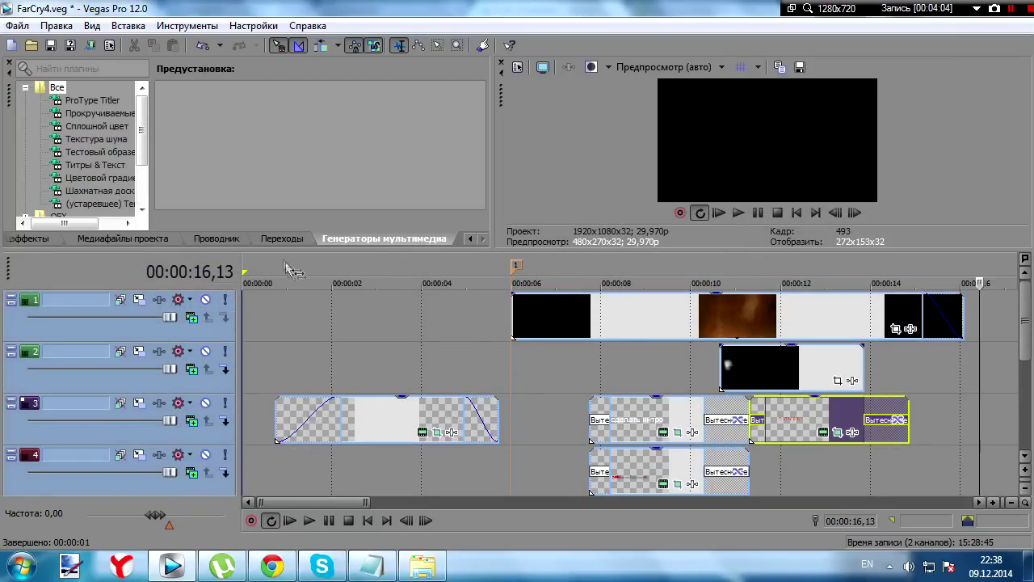
Set the loop region to cover the whole intro, from 00:00:00,00 to 00:00:17,08.
double_click(557, 267)
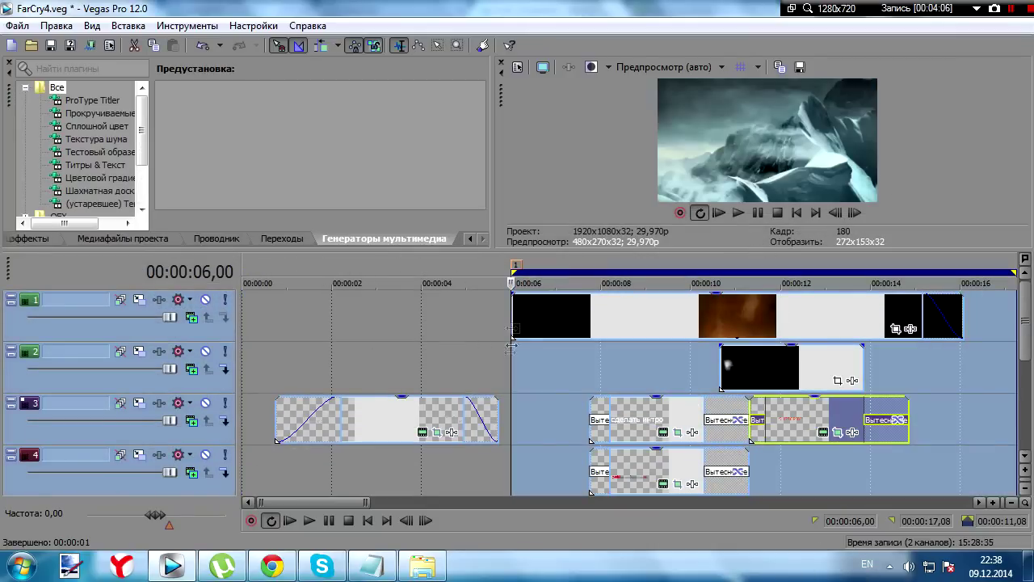
left_click_drag(513, 273, 192, 299)
scroll(704, 412, "down", 5)
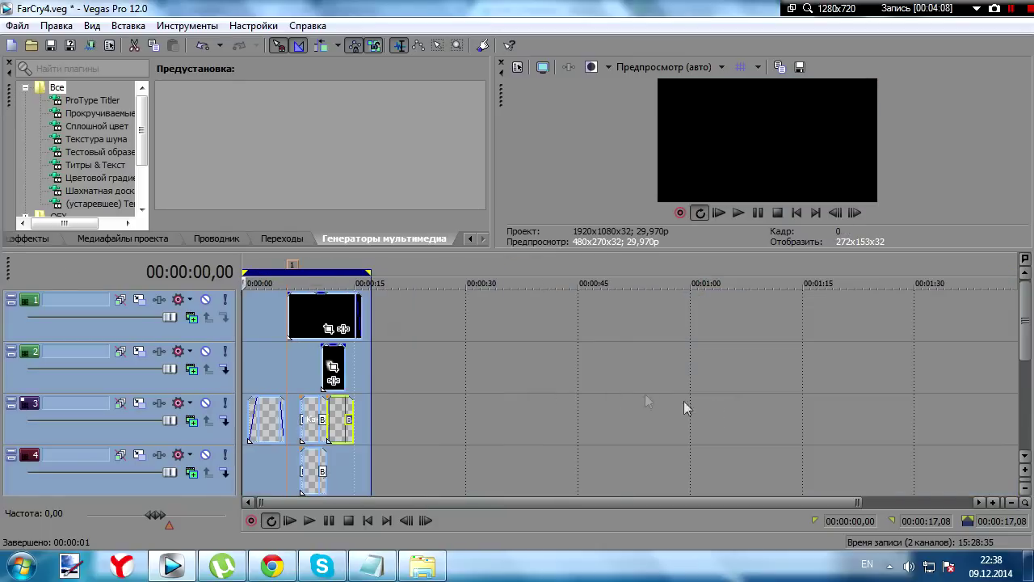
left_click_drag(1025, 323, 1017, 443)
scroll(954, 351, "up", 5)
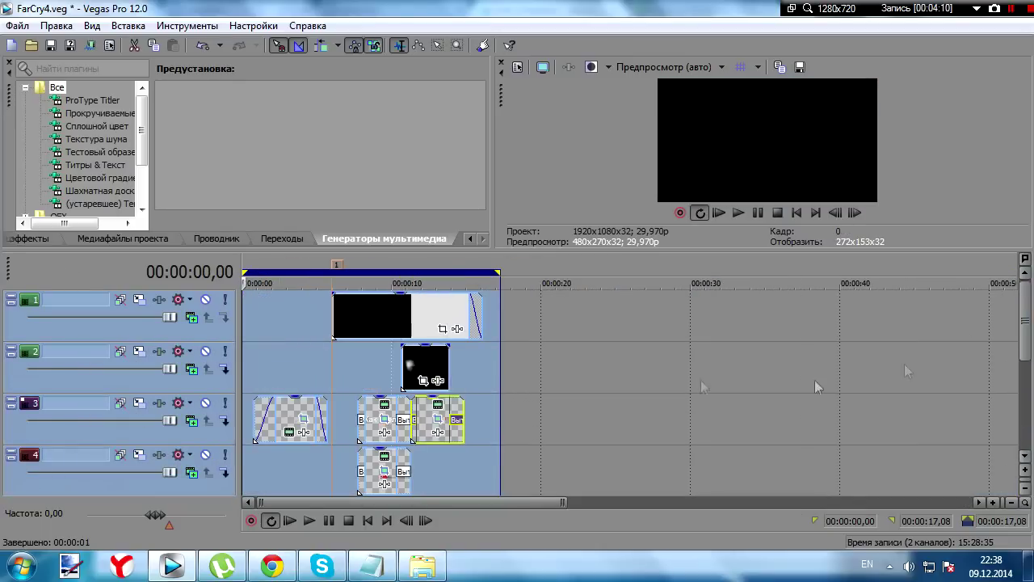
Start rendering the loop region as FarCry4.mp4 with the MainConcept Internet HD 720p template, then cancel the render.
left_click(17, 25)
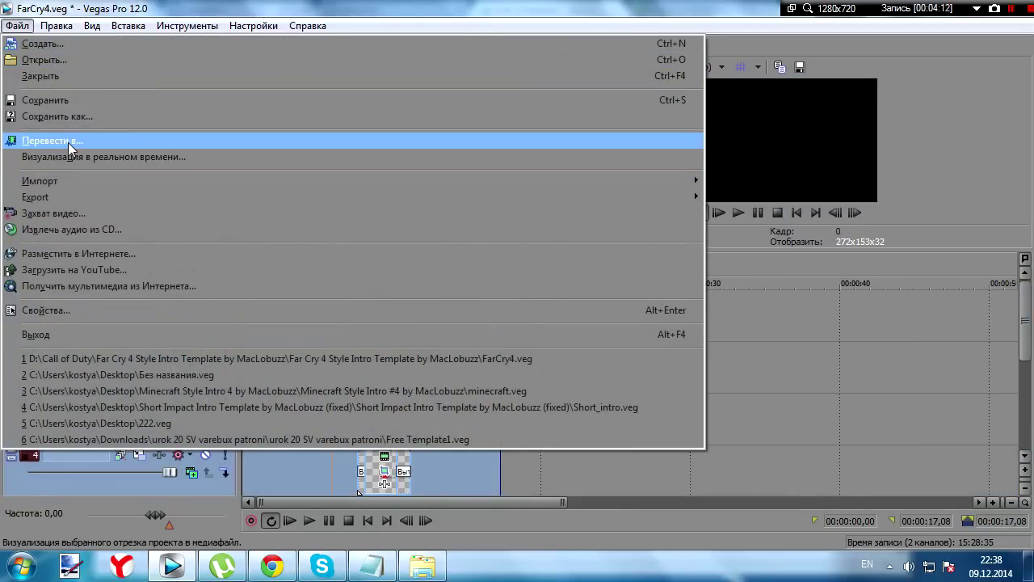
left_click(67, 142)
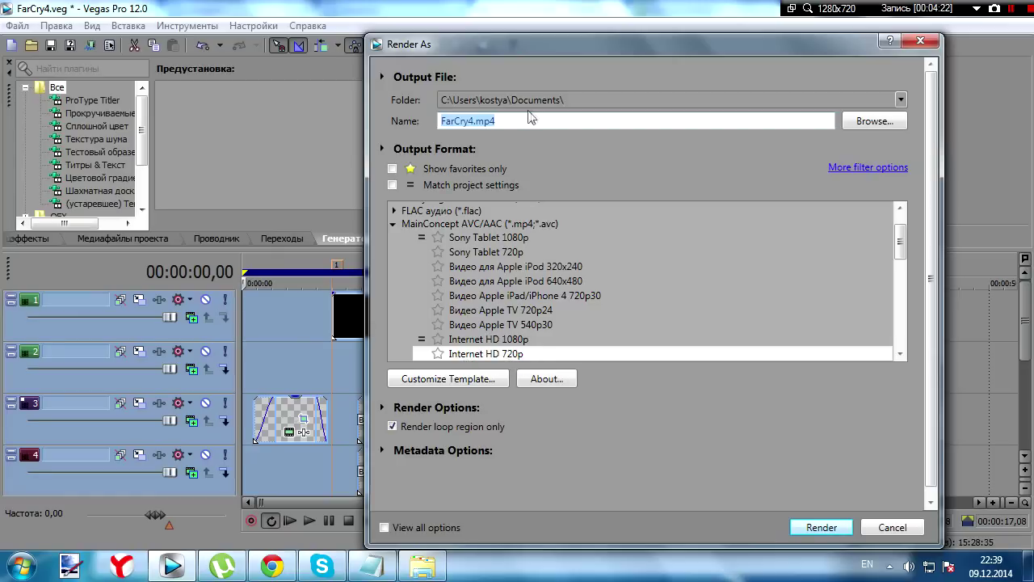
left_click(504, 148)
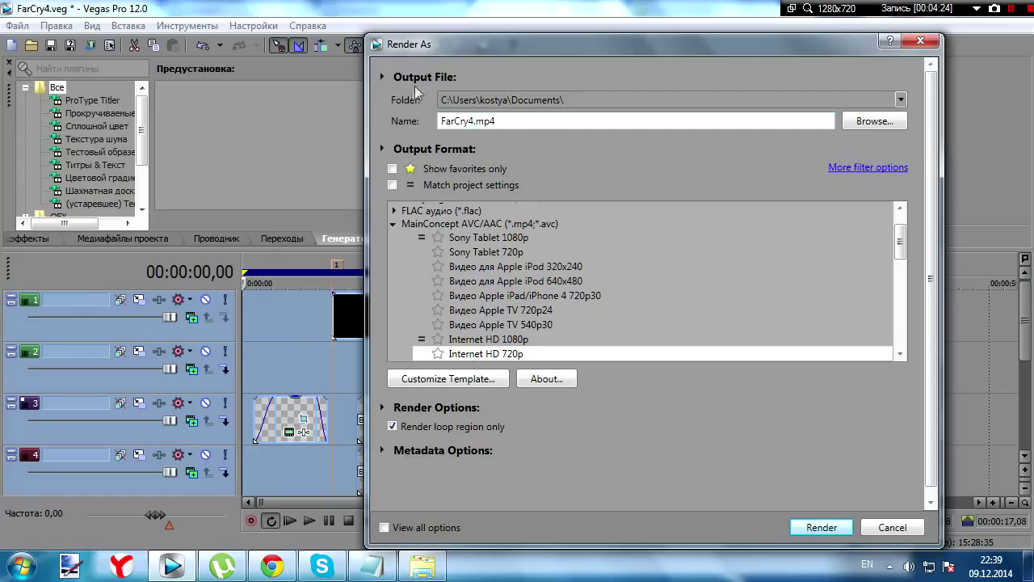
left_click_drag(703, 40, 564, 30)
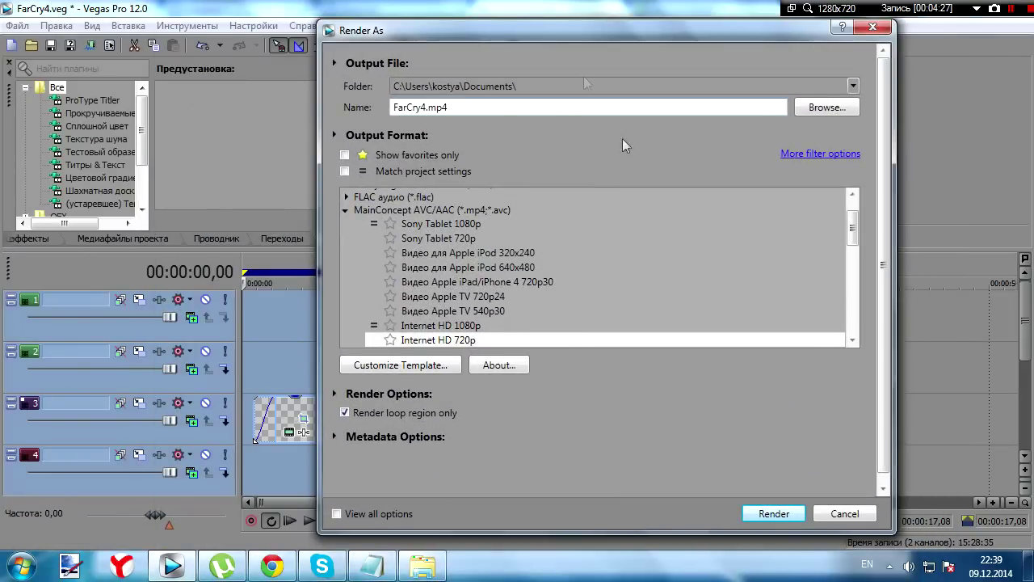
left_click(790, 516)
left_click(600, 226)
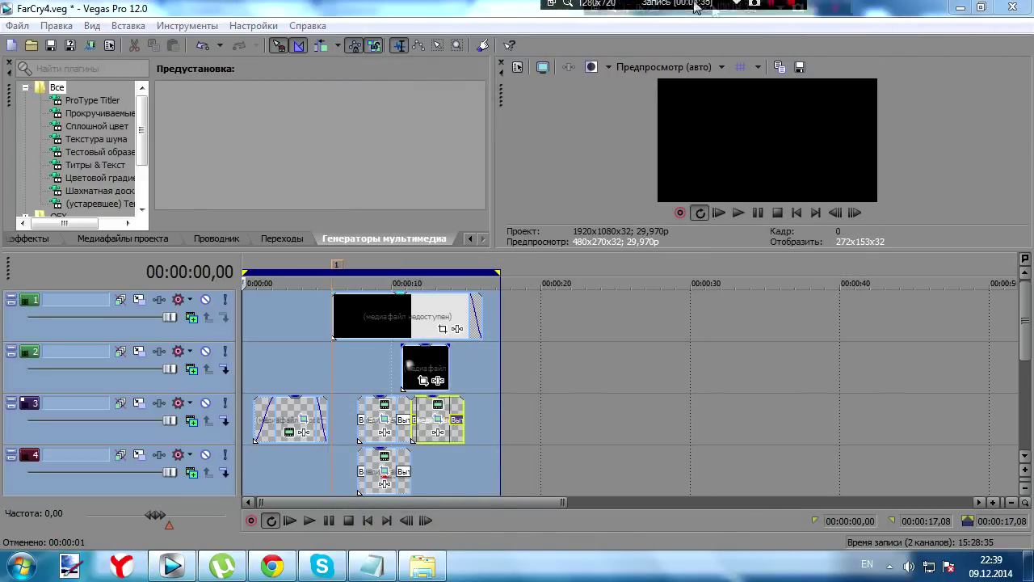
Minimize all open windows to the desktop, then switch to Chrome with the Far Cry 4 Style Intro download page.
left_click(960, 7)
left_click(961, 8)
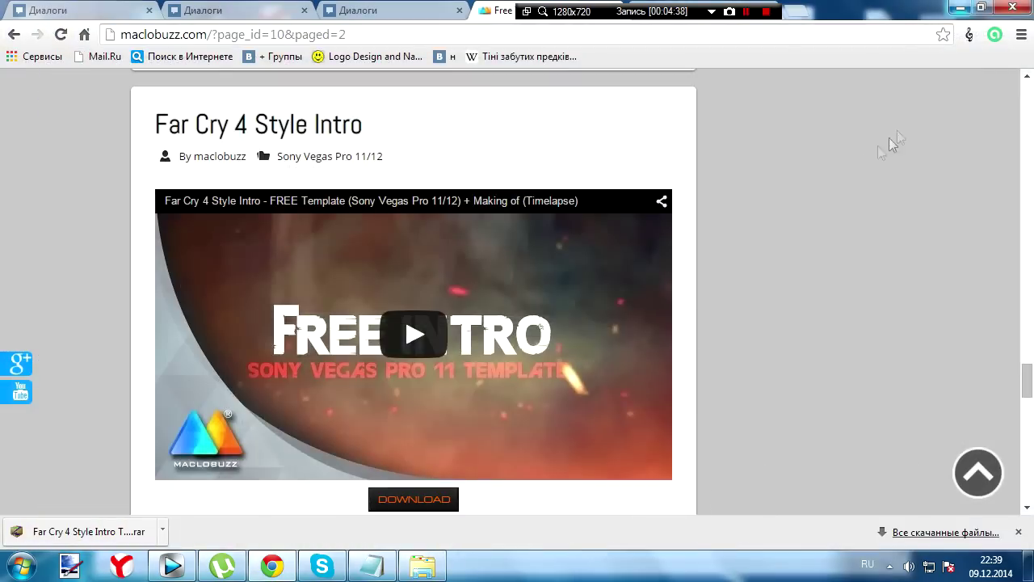
left_click(960, 10)
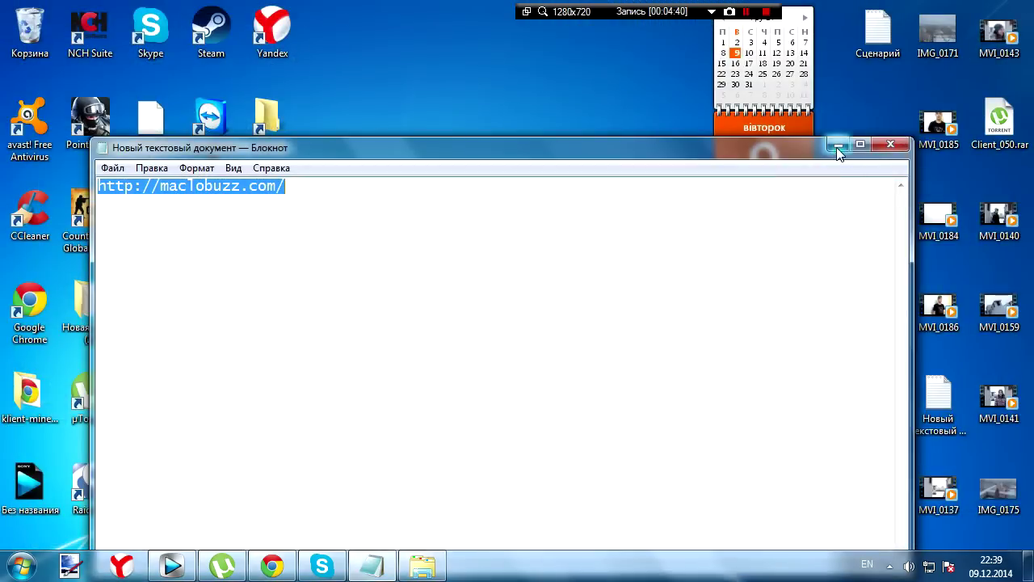
left_click(837, 148)
mouse_move(274, 570)
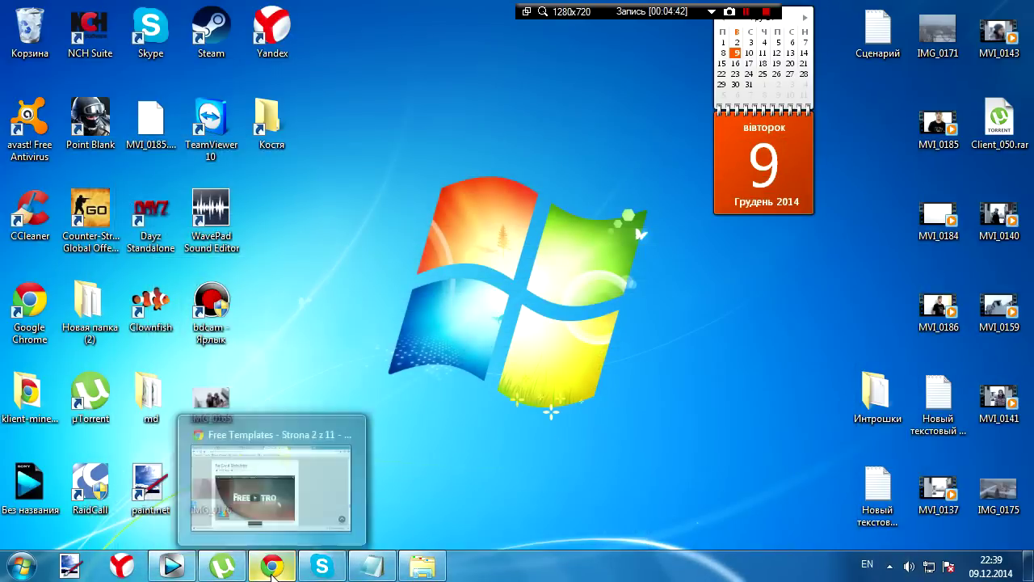
left_click(273, 573)
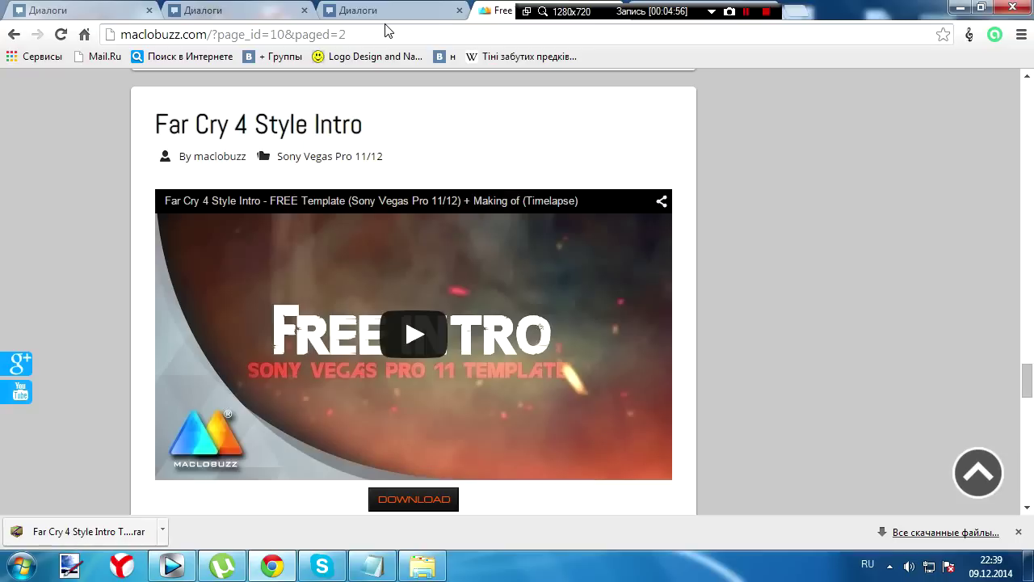